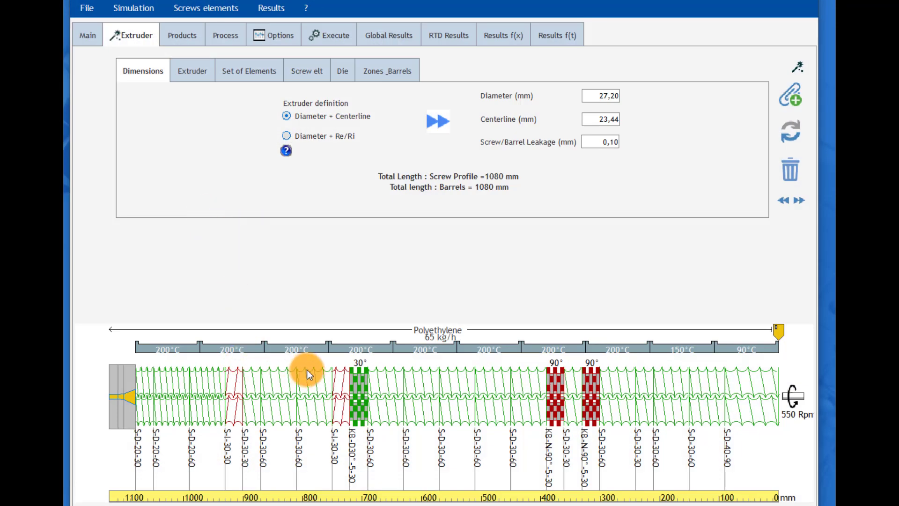
Step: Insert a KB-60°-4-32 kneading block from the library between the first two S-D-30-60 screws upstream of the 30° kneading block
left_click(316, 72)
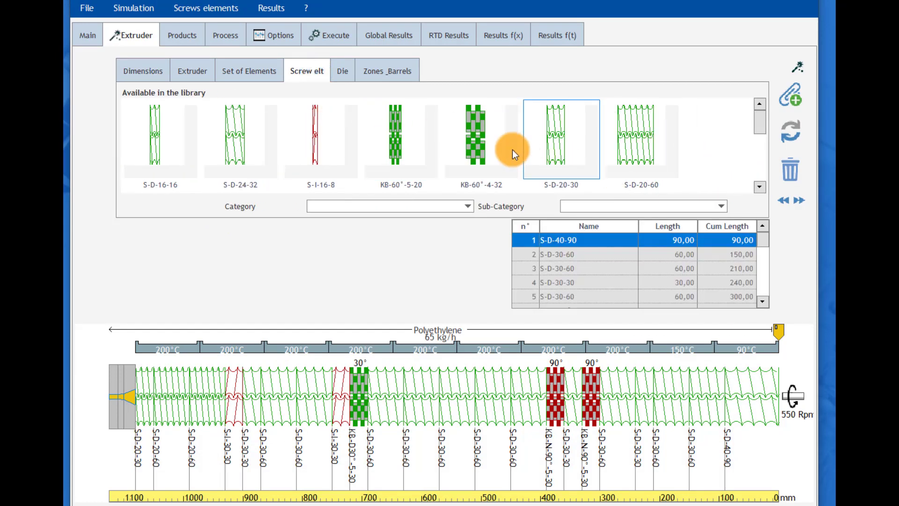
left_click_drag(478, 136, 439, 365)
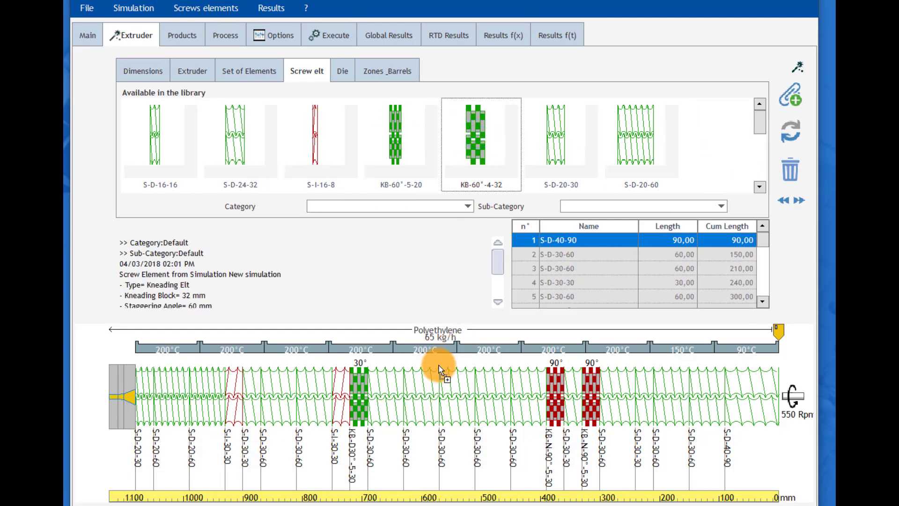
left_click_drag(406, 395, 406, 394)
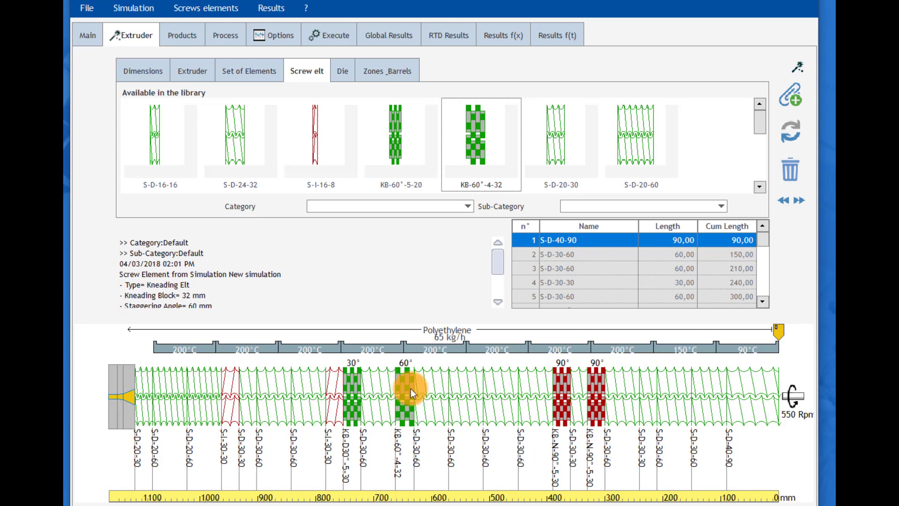
Step: Change the staggering angle of the inserted KB-60°-4-32 kneading block to 45°
left_click(406, 375)
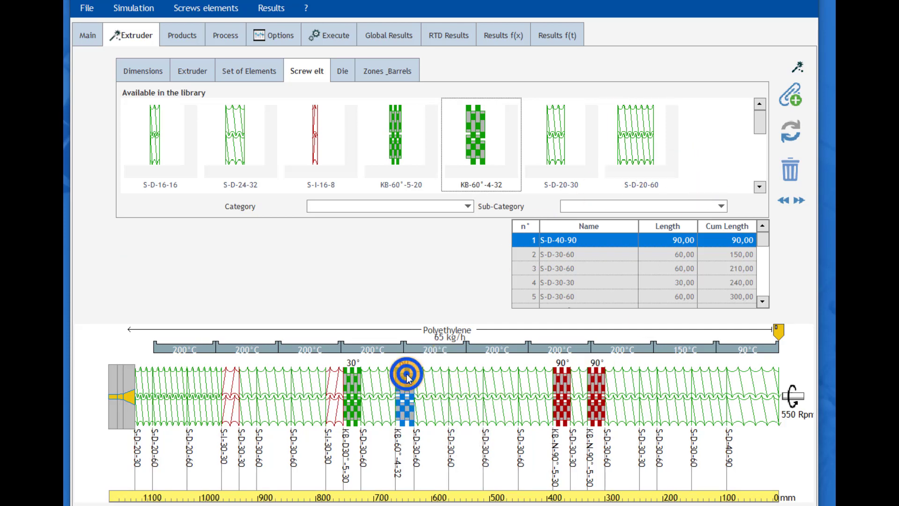
double_click(407, 374)
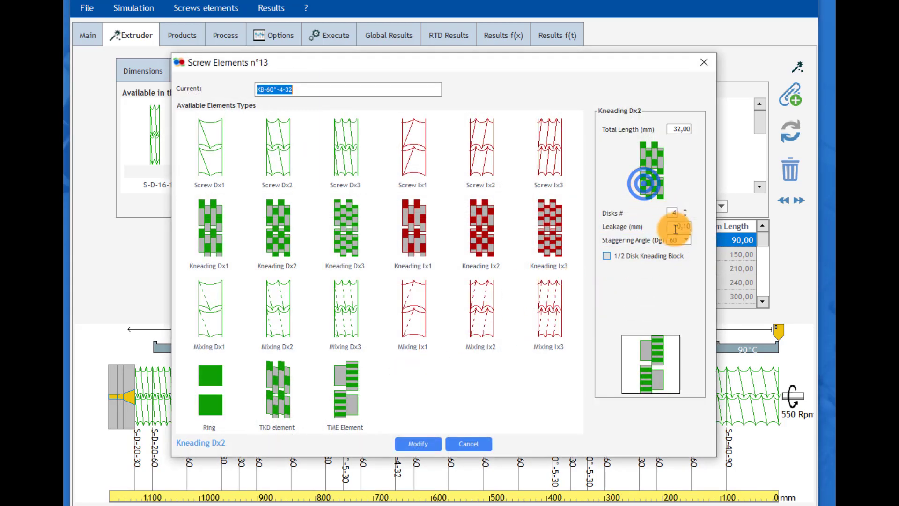
left_click(687, 241)
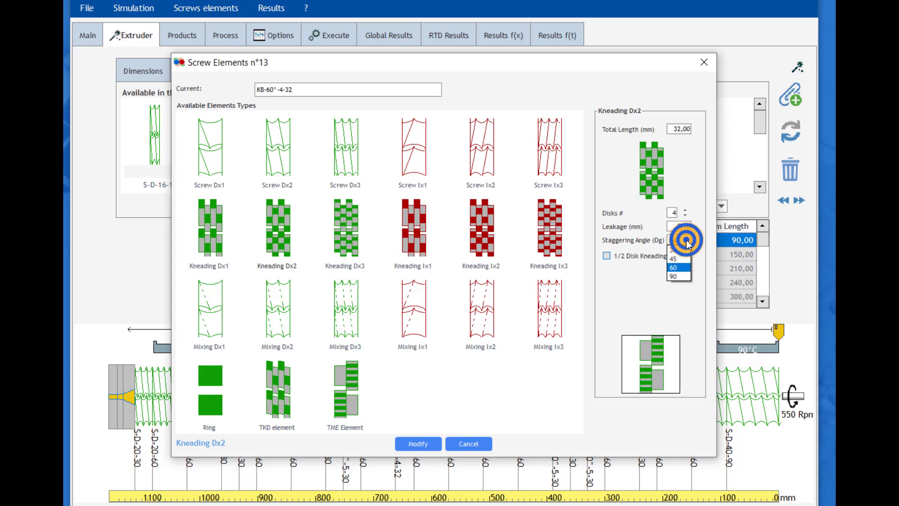
left_click(677, 258)
left_click(435, 443)
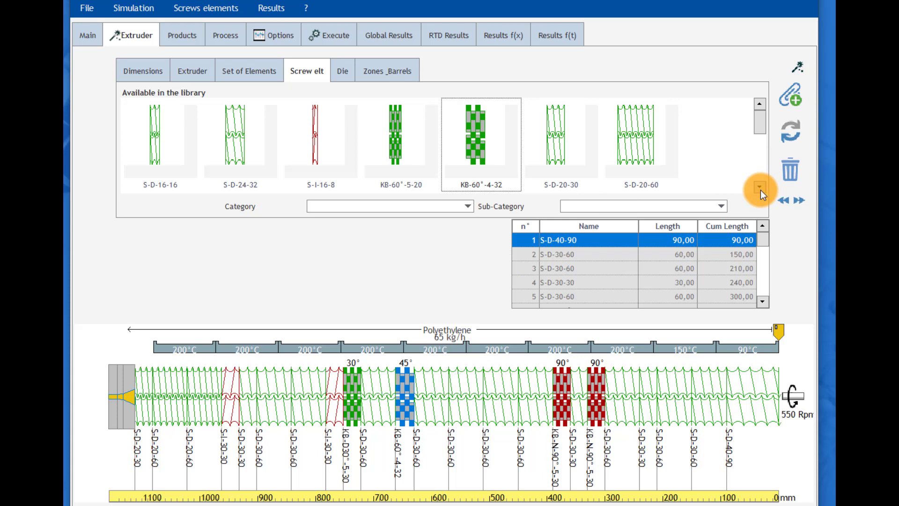
Step: Insert an S-I-30-30 reverse screw element from the library directly on the die side of the 45° kneading block
left_click(759, 188)
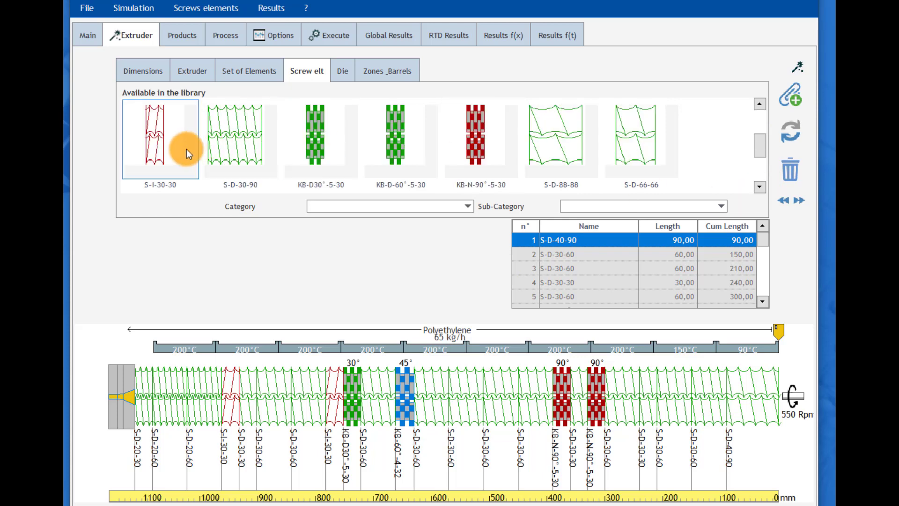
left_click_drag(159, 127, 378, 380)
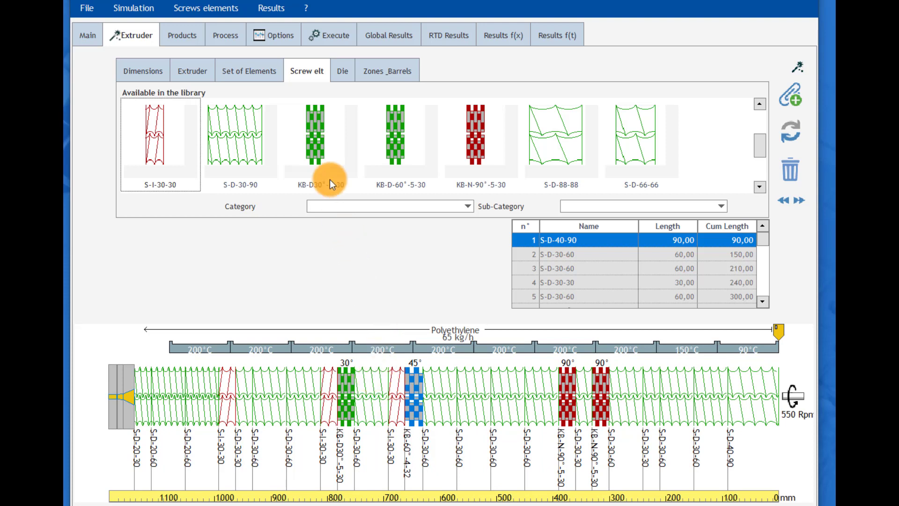
Step: Add a 62 mm long barrel at the die end of the extruder
left_click(364, 71)
left_click_drag(613, 151, 156, 347)
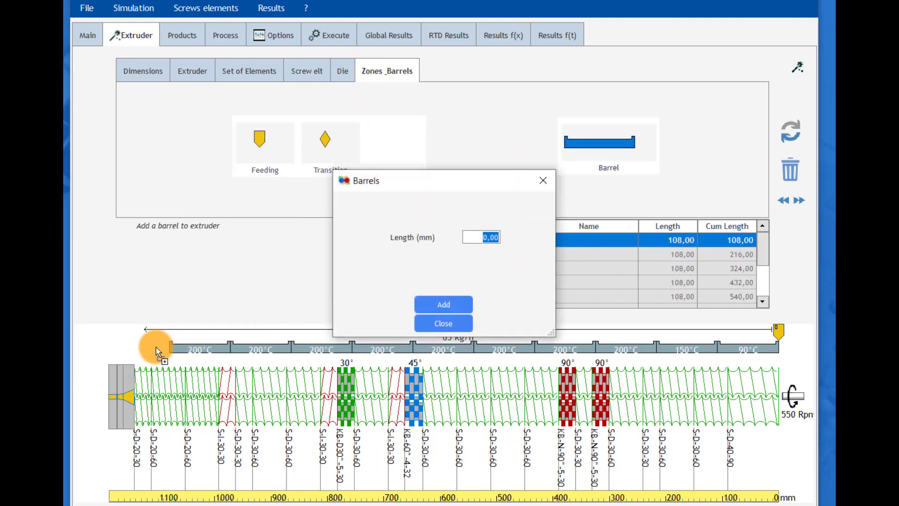
type("62")
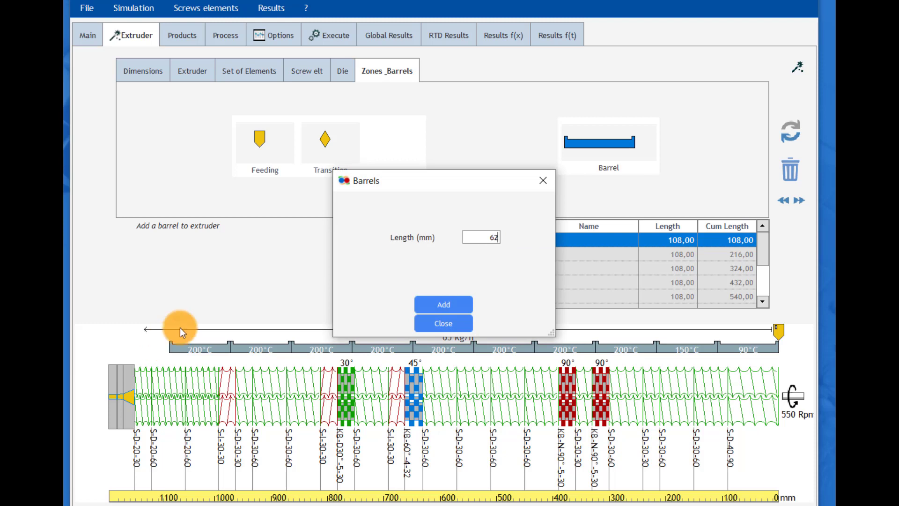
left_click(427, 303)
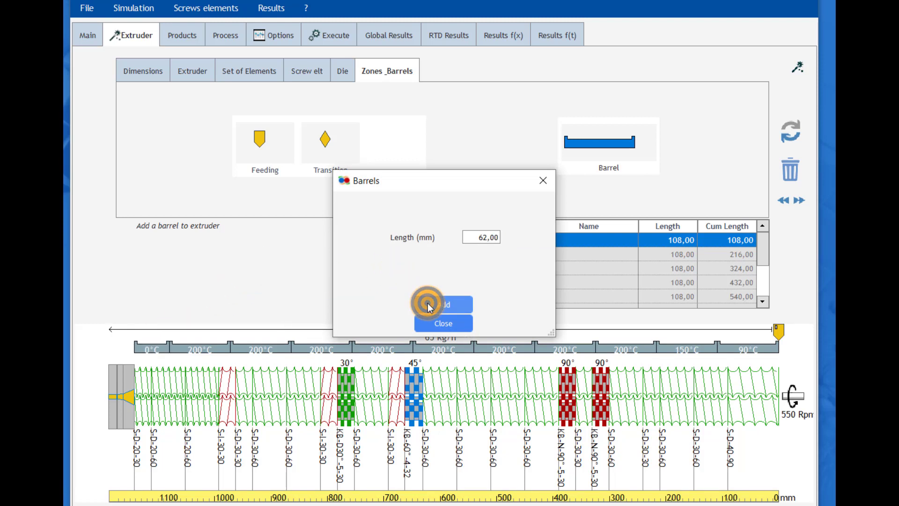
left_click(432, 323)
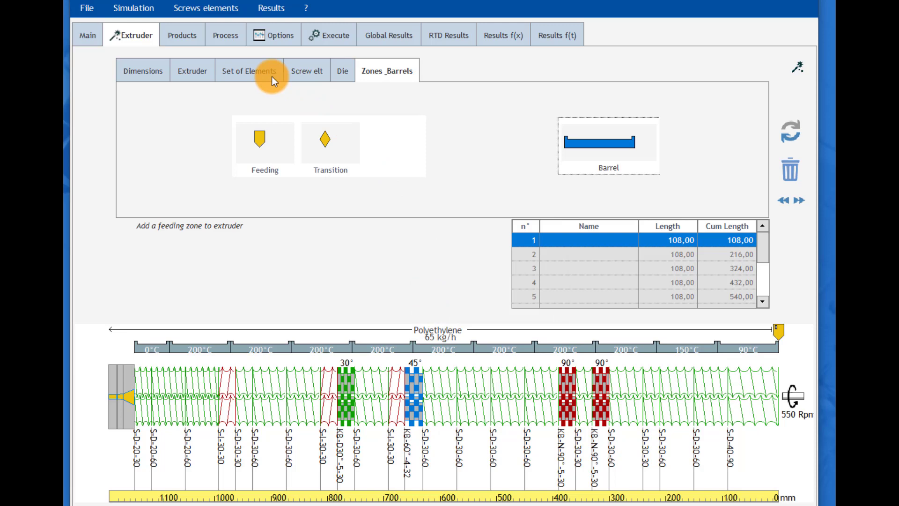
Step: Examine the Polyethylene product's viscosity law and its viscosity versus shear rate curves
left_click(186, 36)
double_click(149, 134)
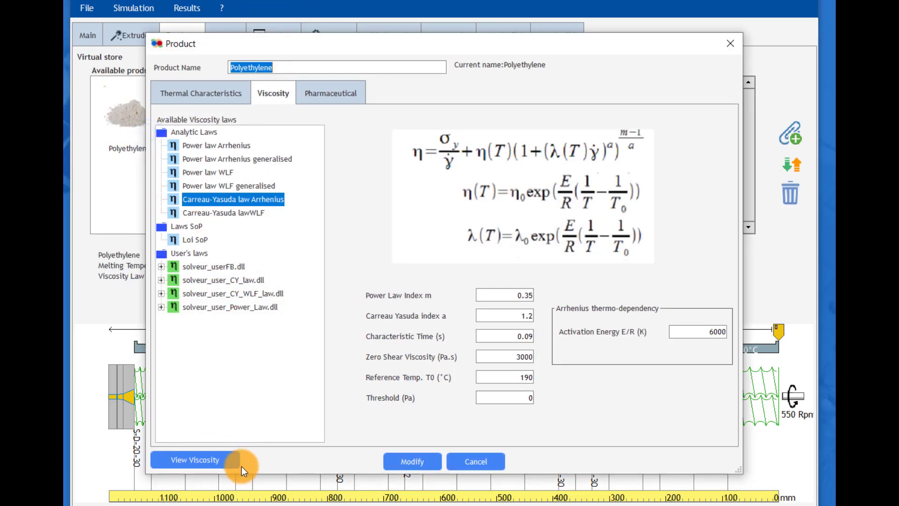
left_click(234, 463)
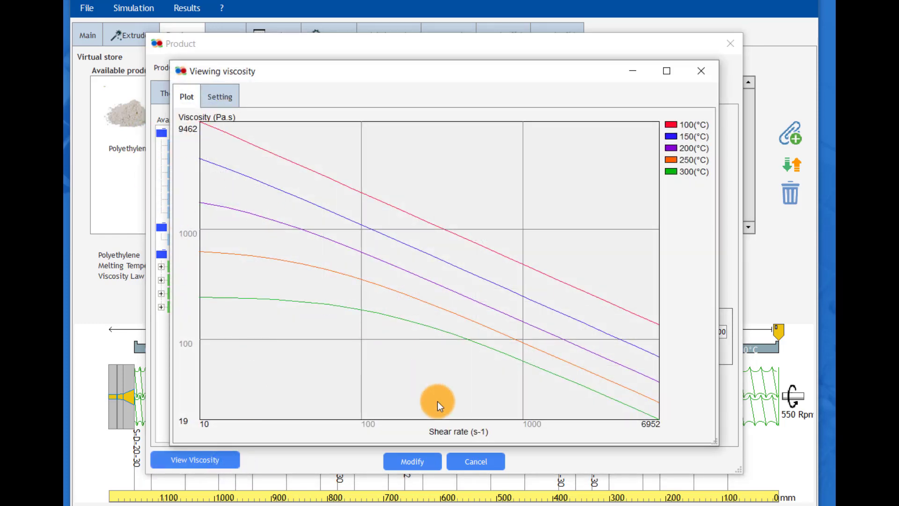
left_click(701, 70)
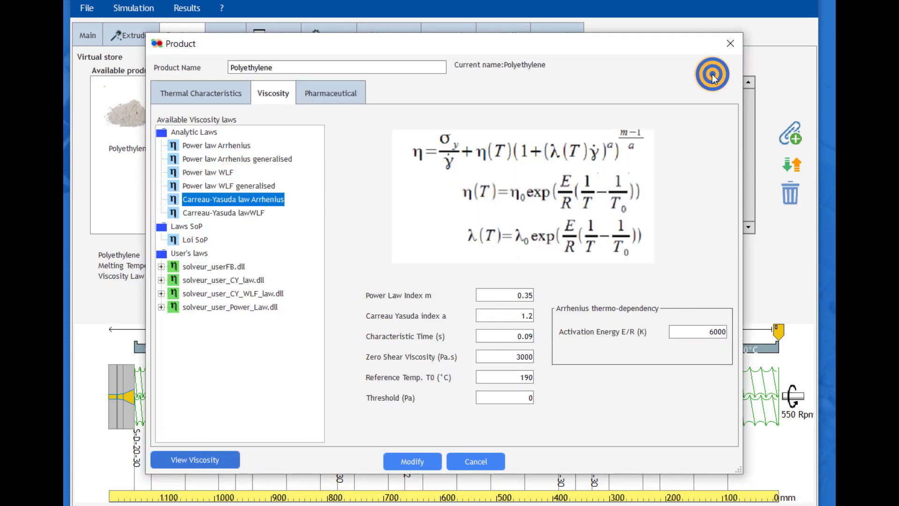
left_click(729, 53)
Step: Set the process rotation speed to 500 rpm and the Polyethylene feed rate to 60 kg/h
left_click(224, 32)
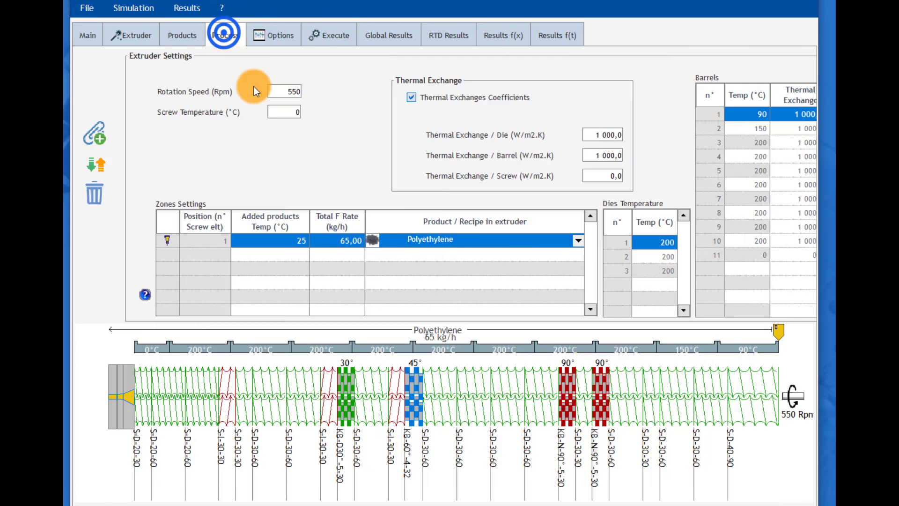
double_click(241, 91)
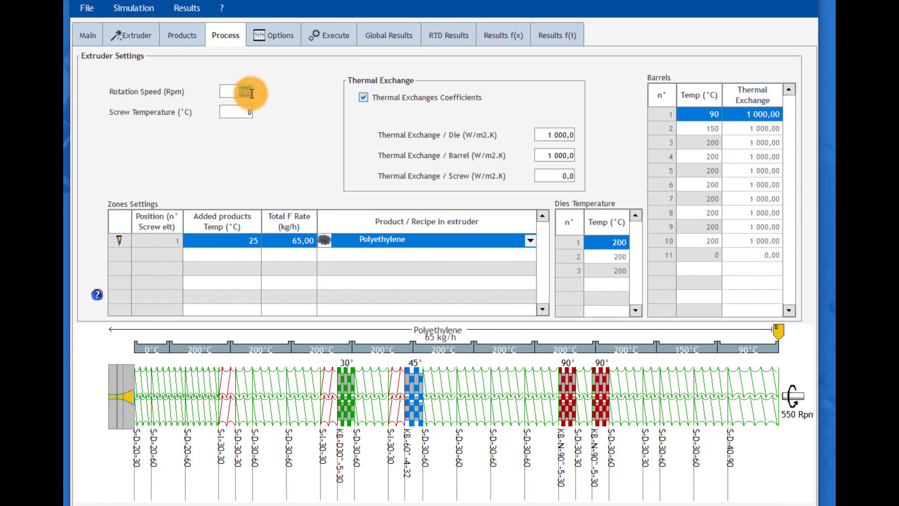
type("500")
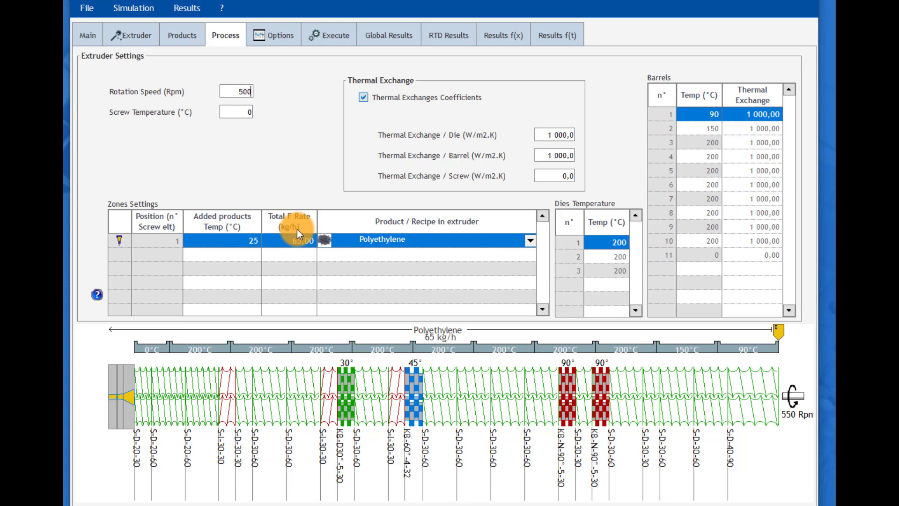
left_click(297, 242)
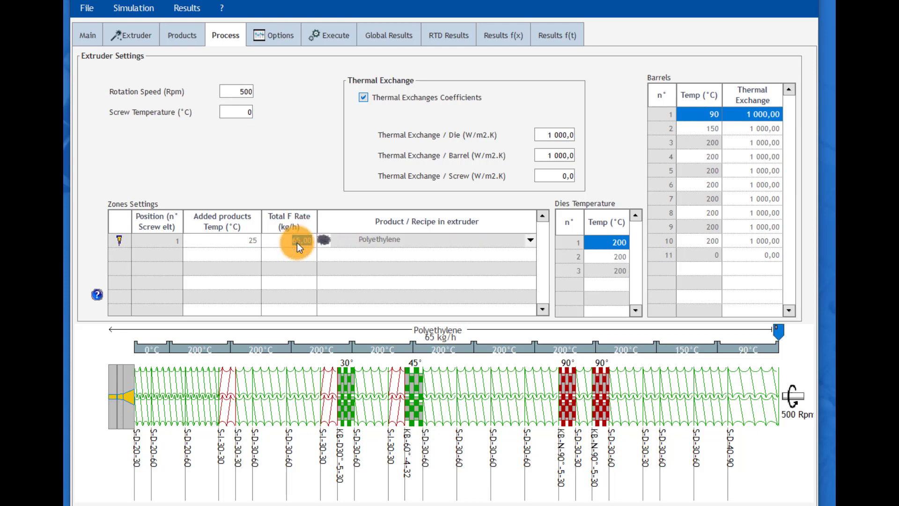
left_click(288, 181)
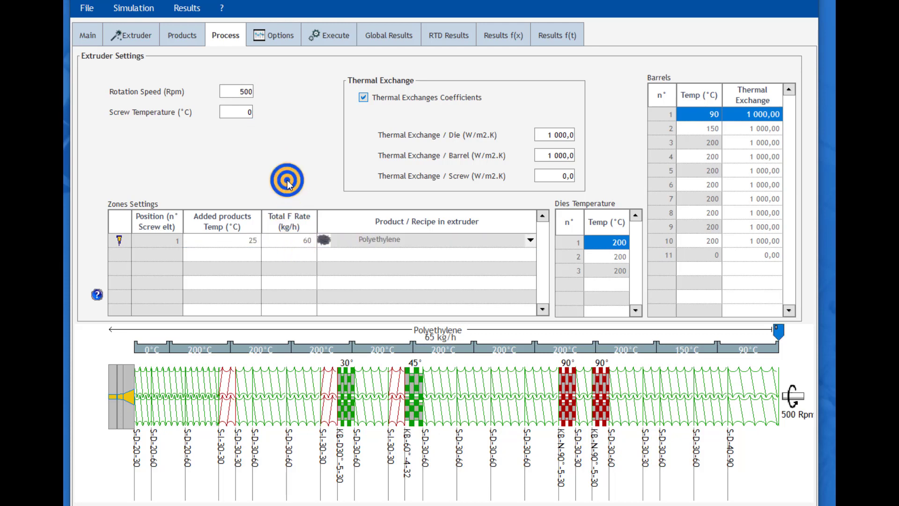
Step: Compute the simulation, saving the modified version and discarding its old results
left_click(317, 37)
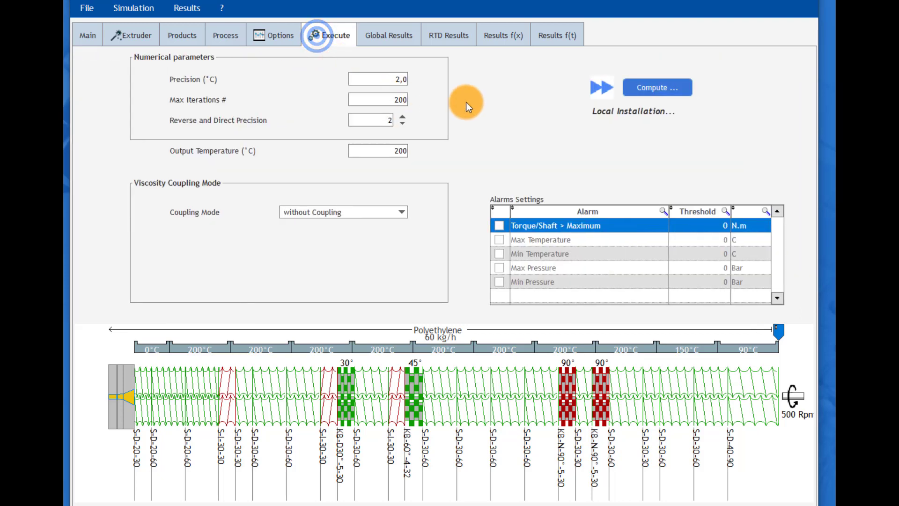
left_click(627, 90)
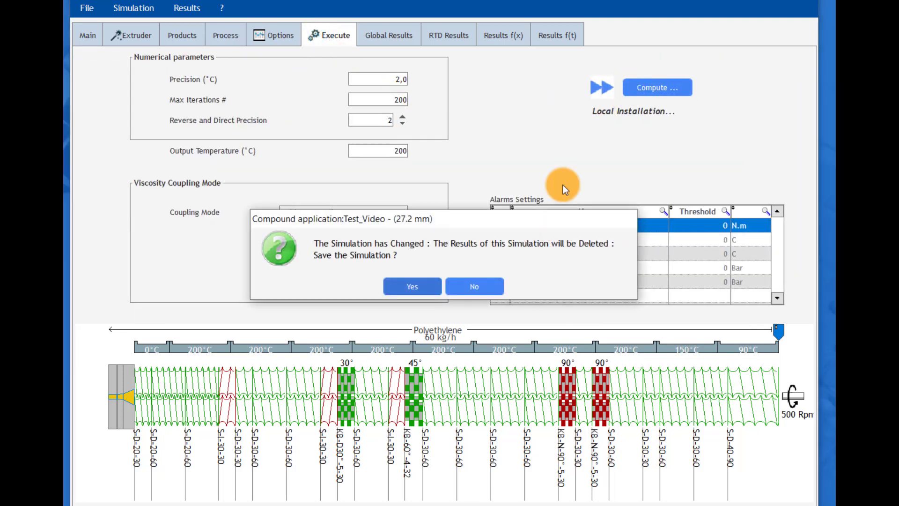
left_click(412, 284)
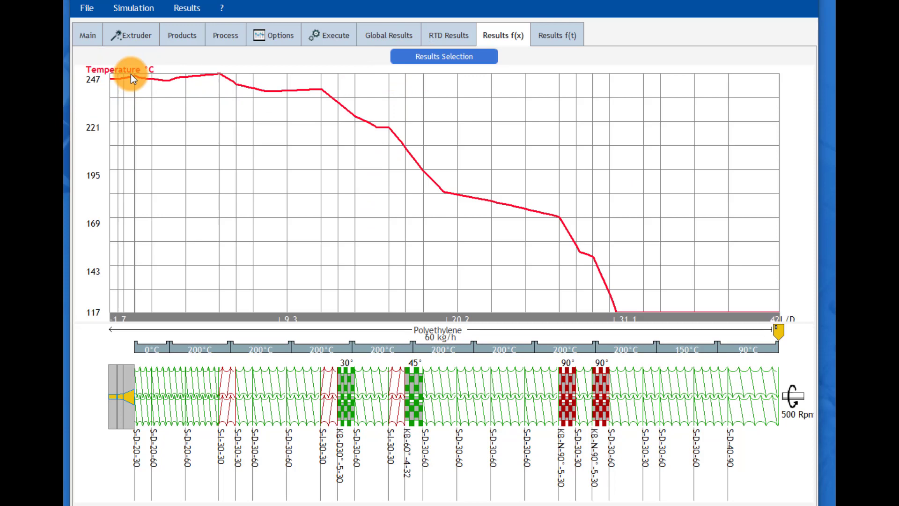
Step: Plot Pressure on the right-hand axis alongside the Temperature curve along the screw profile
left_click(392, 56)
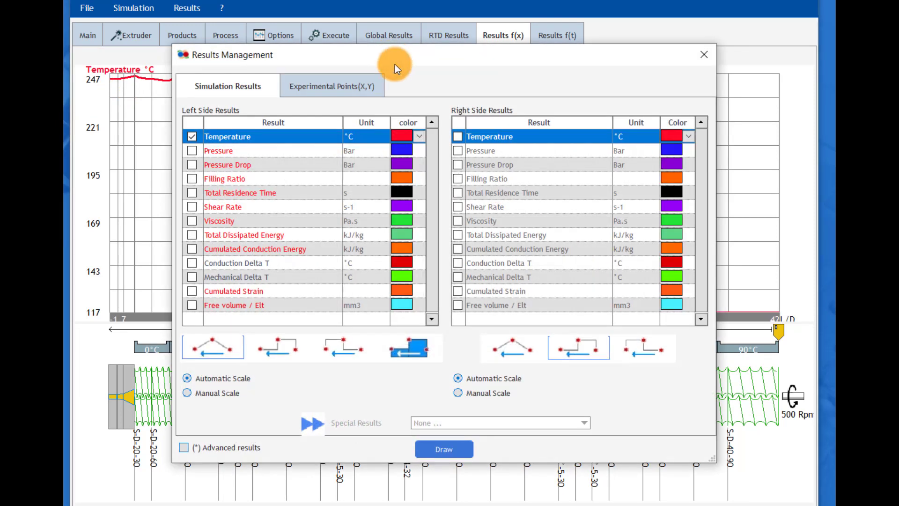
left_click(457, 150)
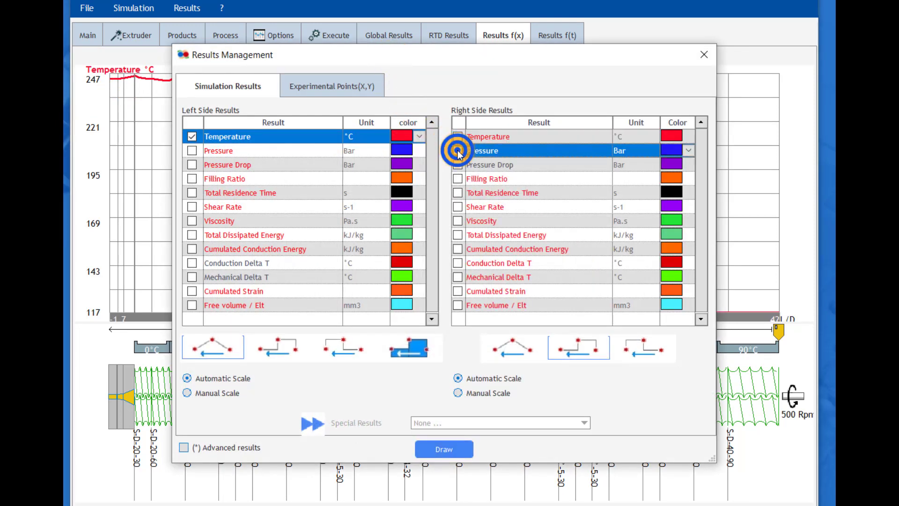
left_click(448, 449)
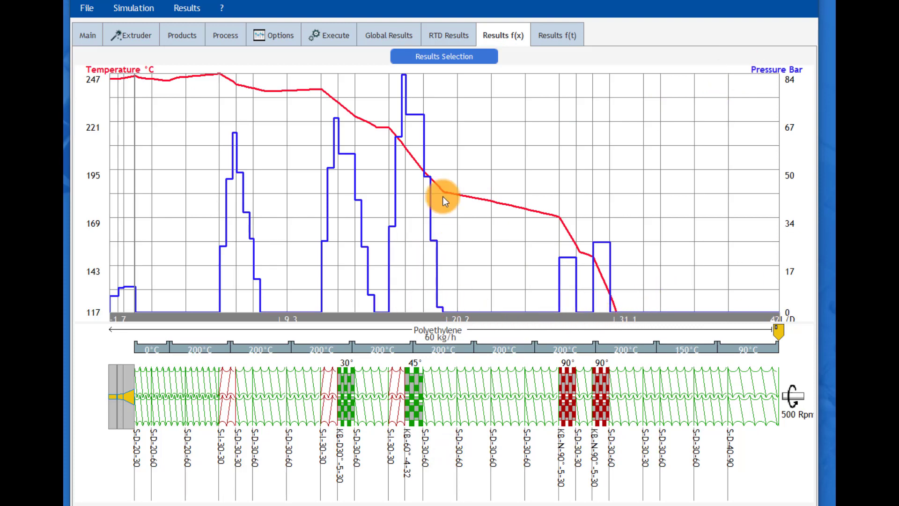
Step: Examine the global results and the solid transport share in the energy distribution pie chart
left_click(383, 37)
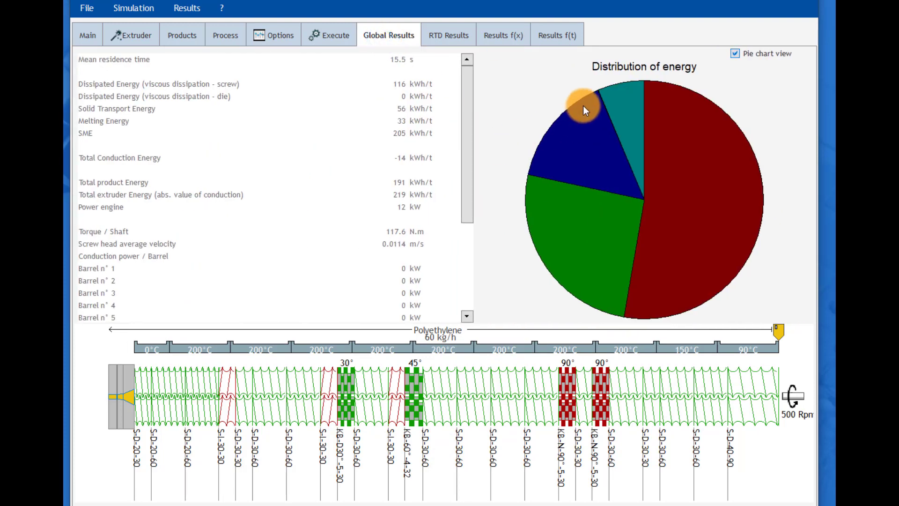
mouse_move(597, 244)
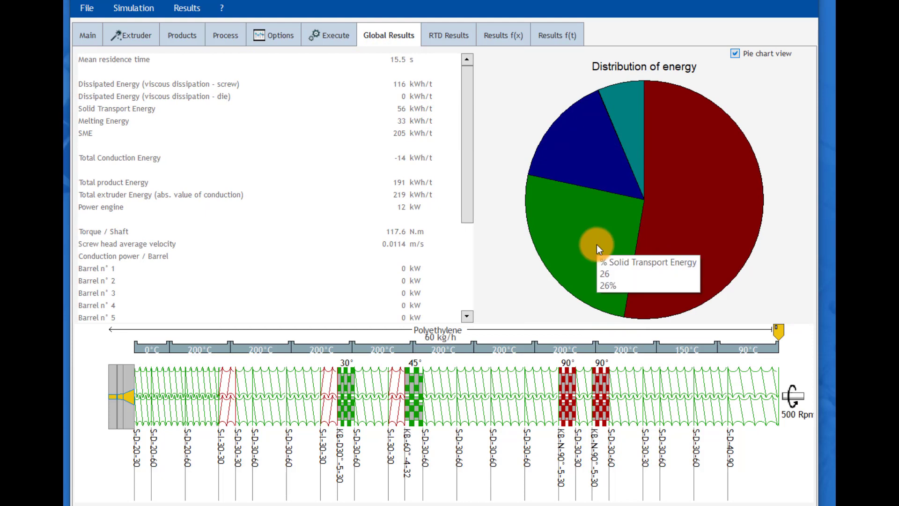